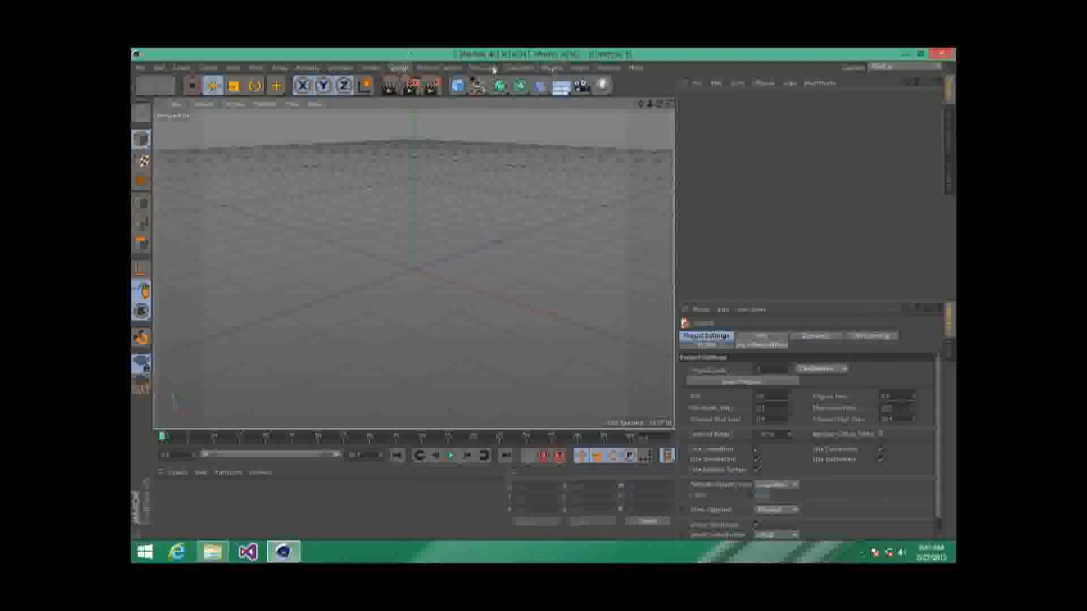
Step: Open the KCA Recording Room V2 plugin
{"action": "left_click", "coordinate": [552, 68]}
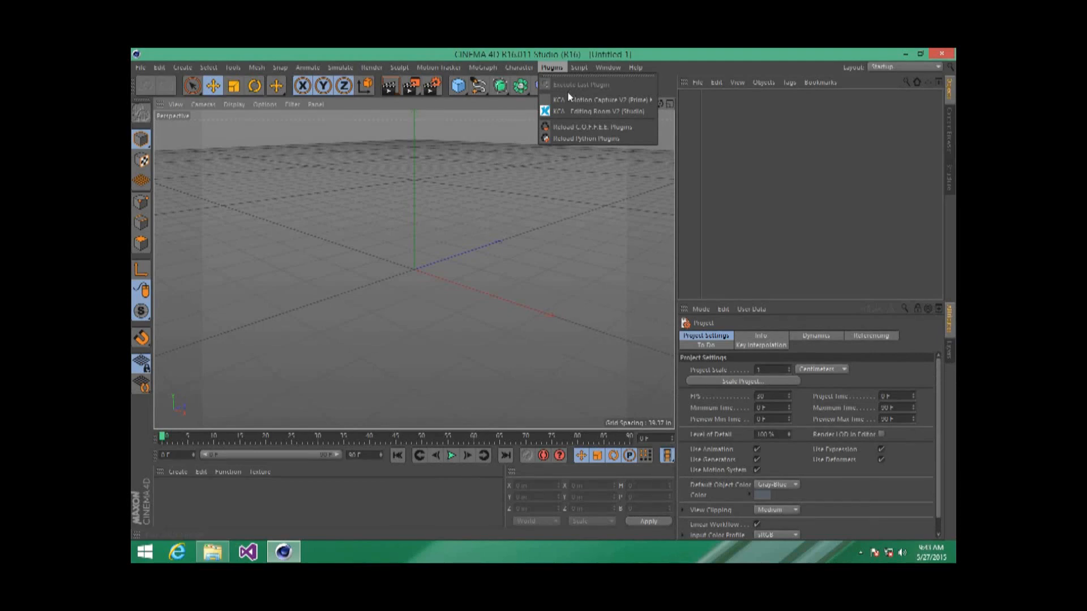
{"action": "mouse_move", "coordinate": [568, 103]}
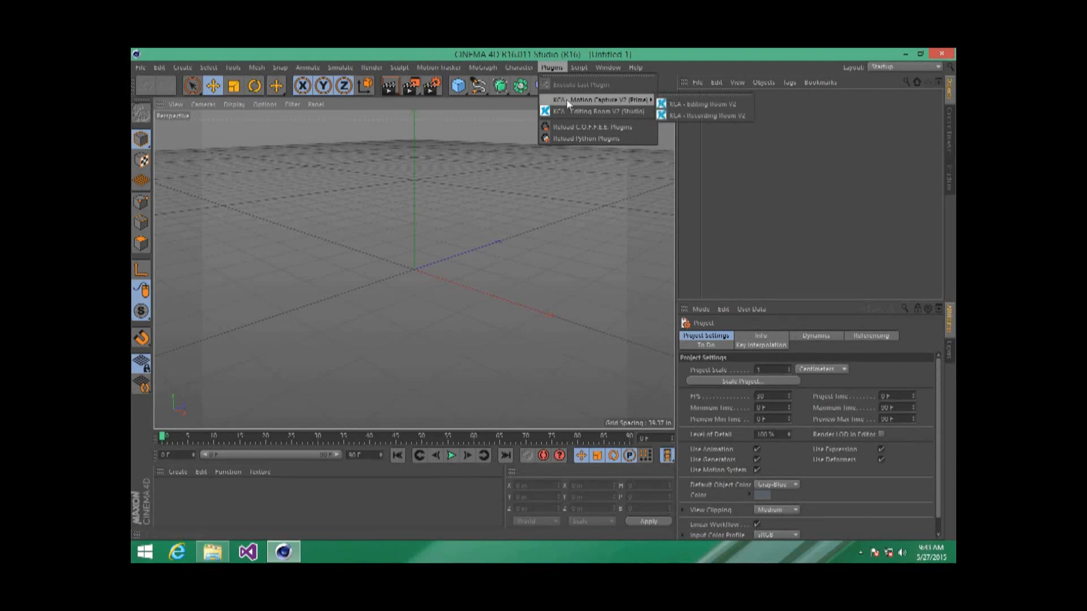
{"action": "left_click", "coordinate": [691, 116]}
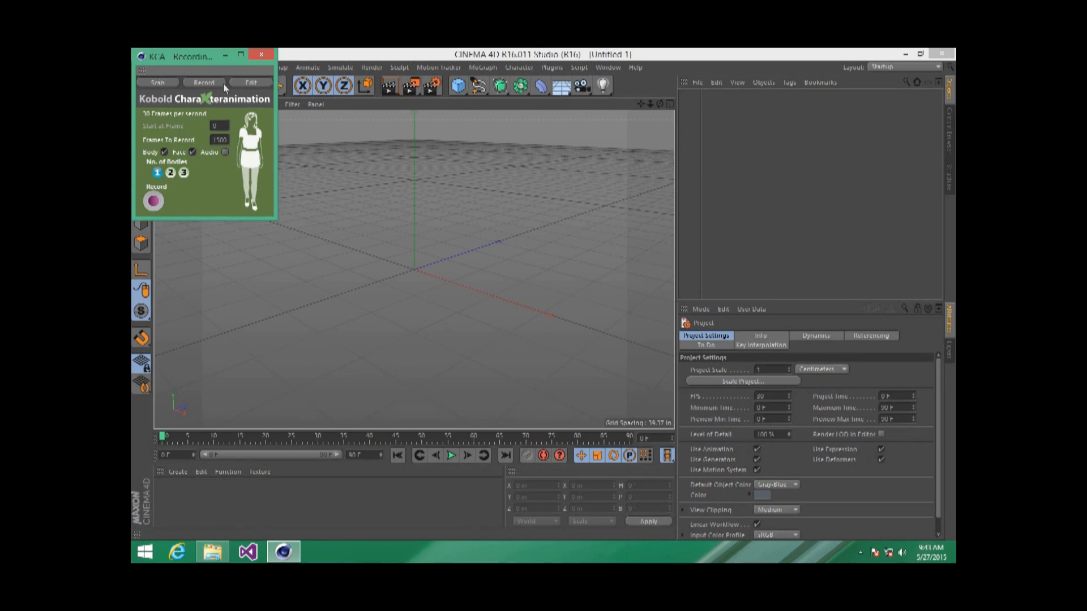
Step: Bring up the environment scan settings, edit the number of scans and run the scan
{"action": "left_click", "coordinate": [158, 82]}
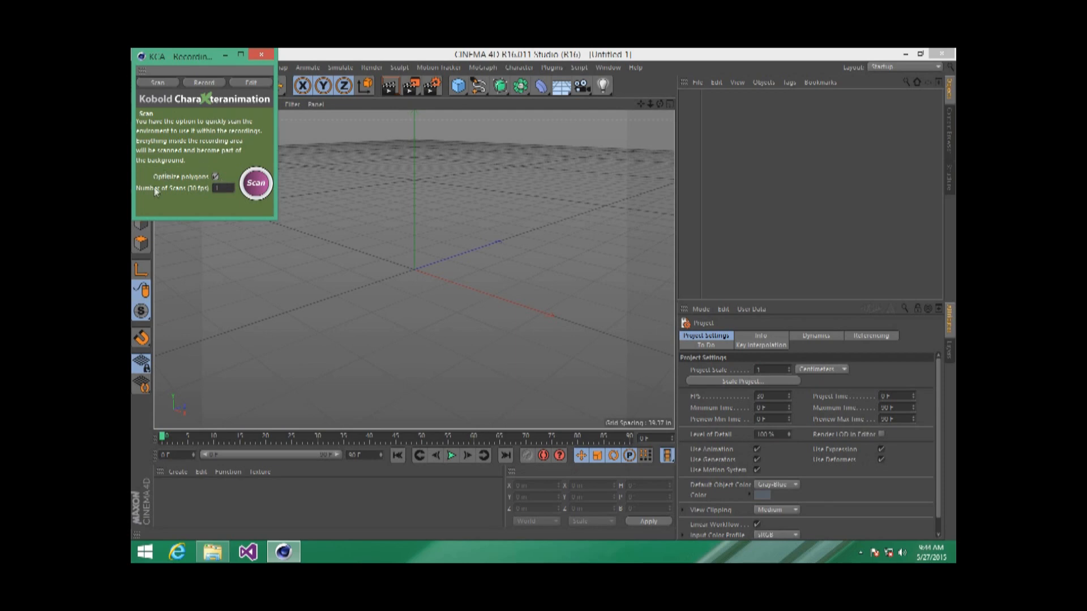
{"action": "left_click", "coordinate": [219, 188]}
{"action": "double_click", "coordinate": [219, 188]}
{"action": "left_click", "coordinate": [260, 184]}
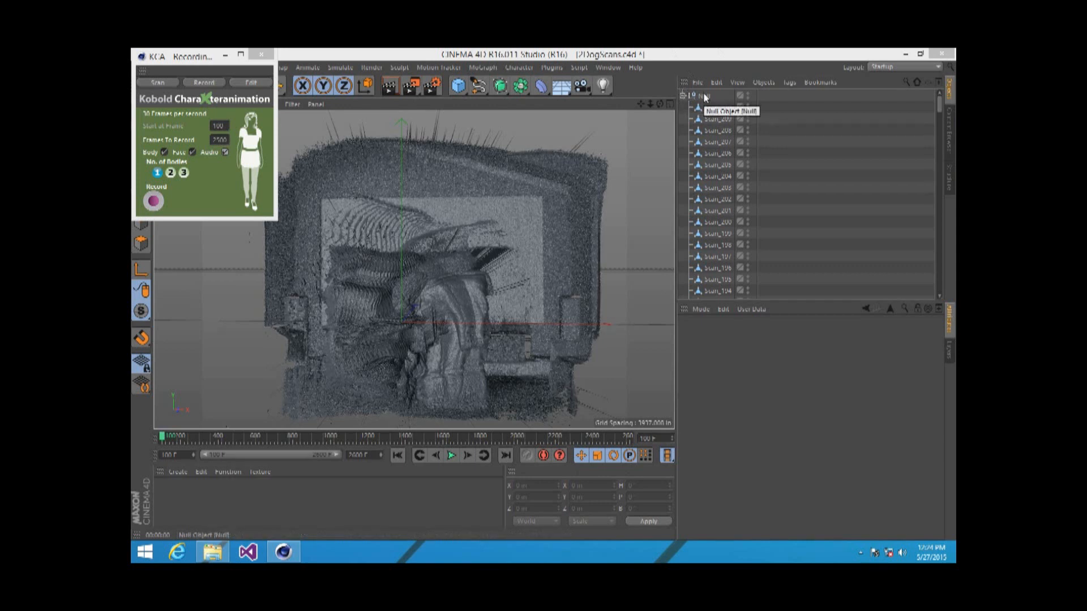
Step: Render the view with Scan_210 separated from the hidden Null, and expand that Null's list of scans
{"action": "left_click", "coordinate": [225, 55]}
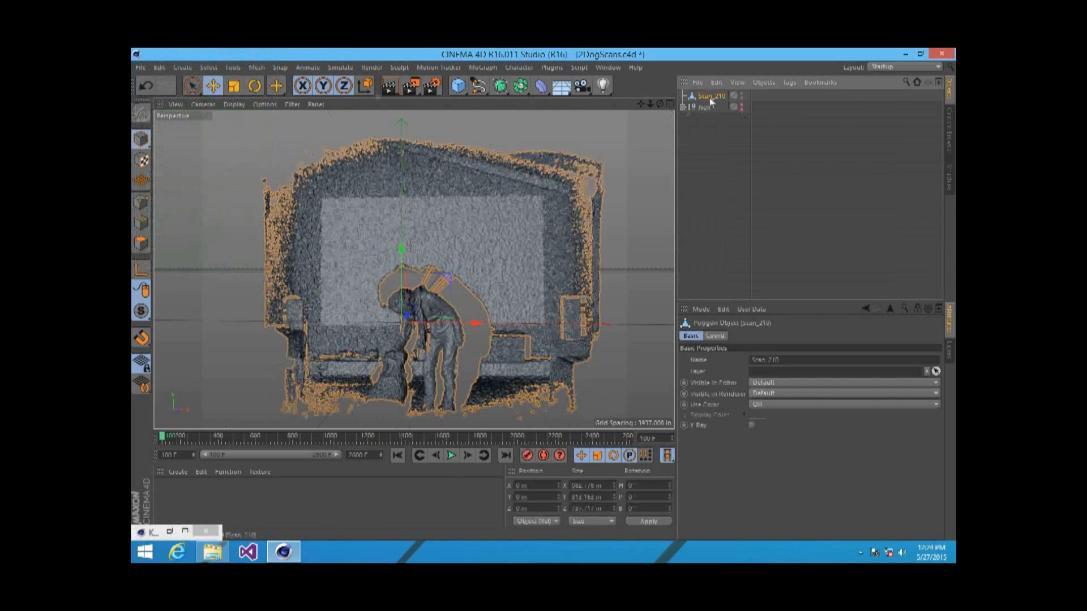
{"action": "left_click", "coordinate": [398, 86]}
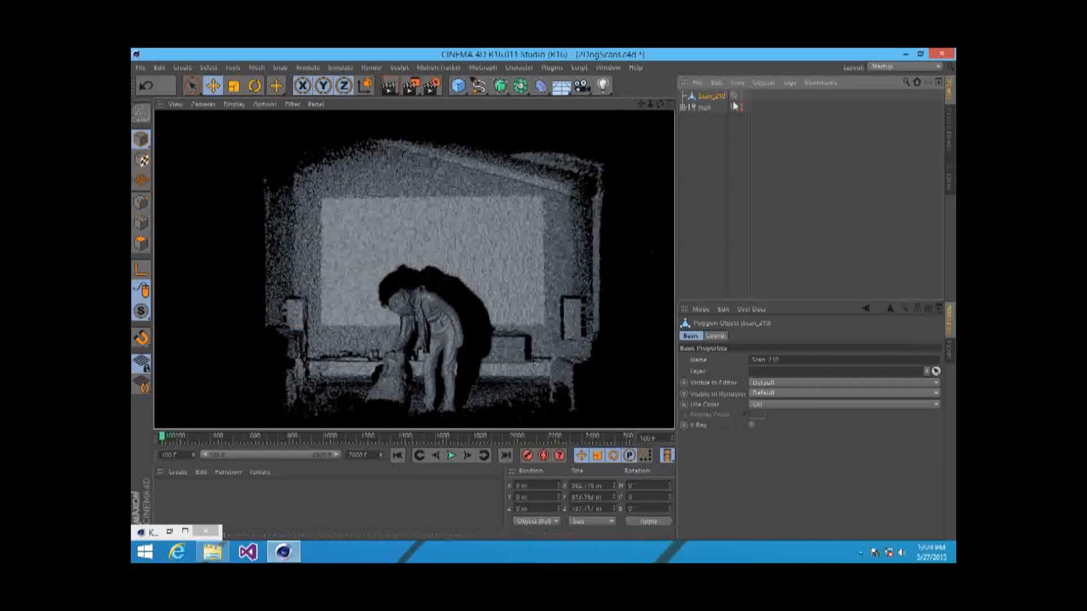
{"action": "left_click", "coordinate": [682, 108]}
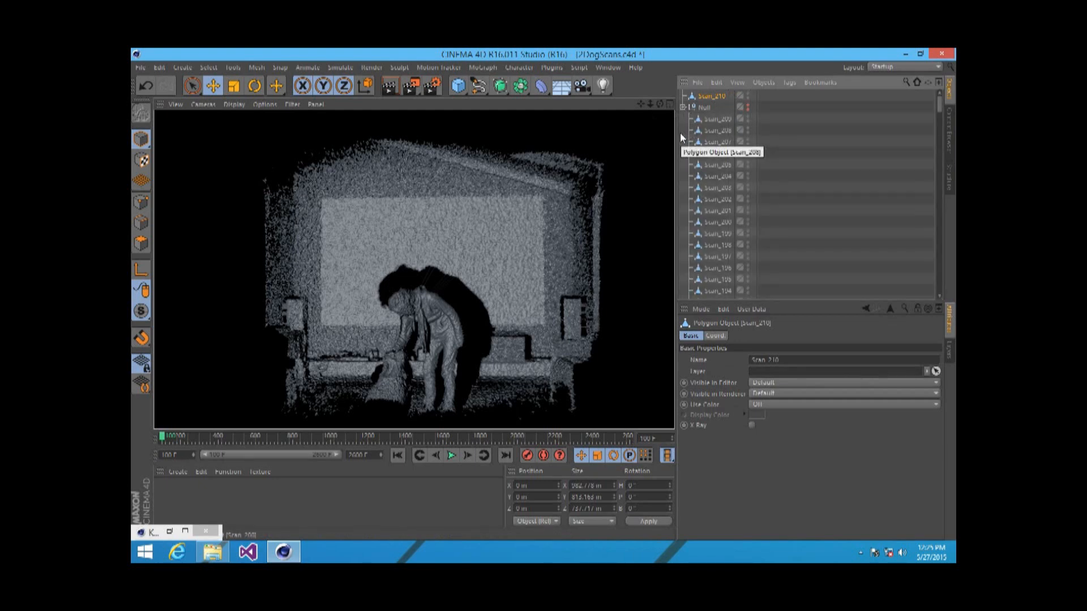
{"action": "right_click", "coordinate": [918, 307]}
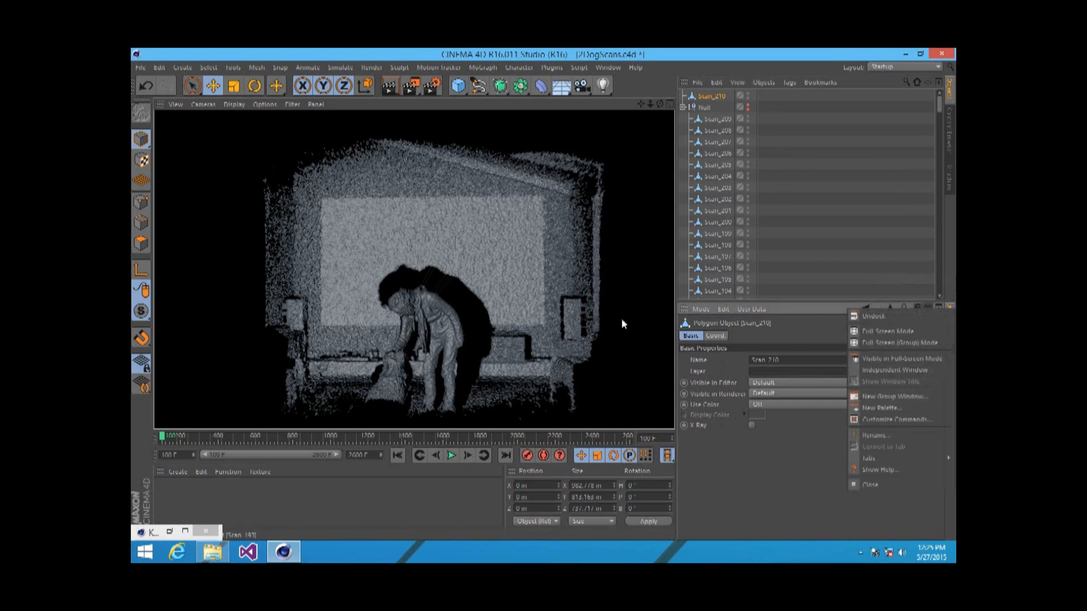
{"action": "left_click", "coordinate": [477, 52]}
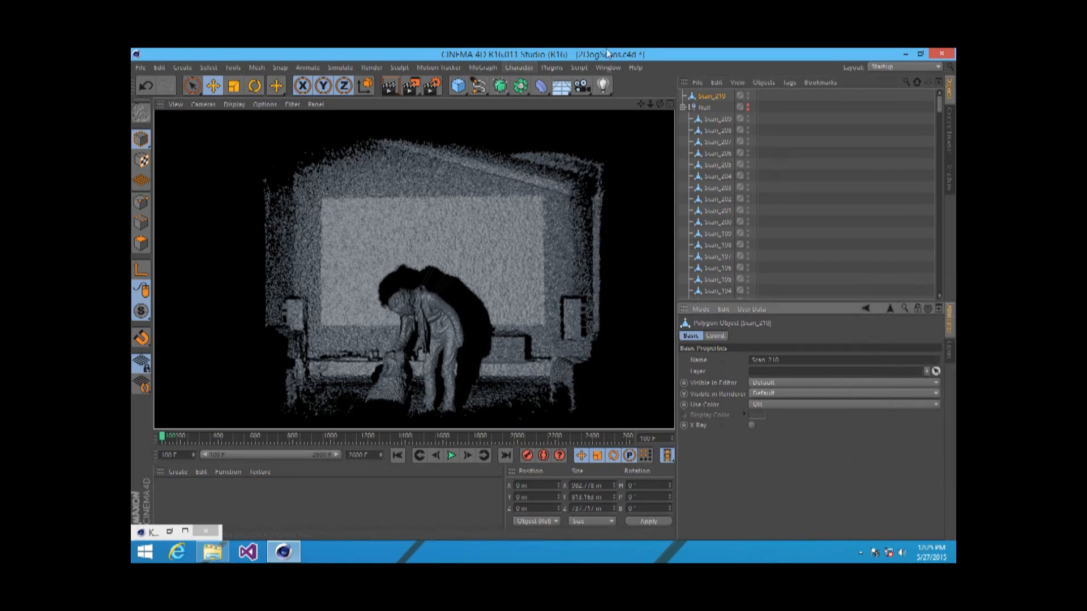
Step: Restore the recording window and set Start at Frame to 100
{"action": "left_click", "coordinate": [169, 532]}
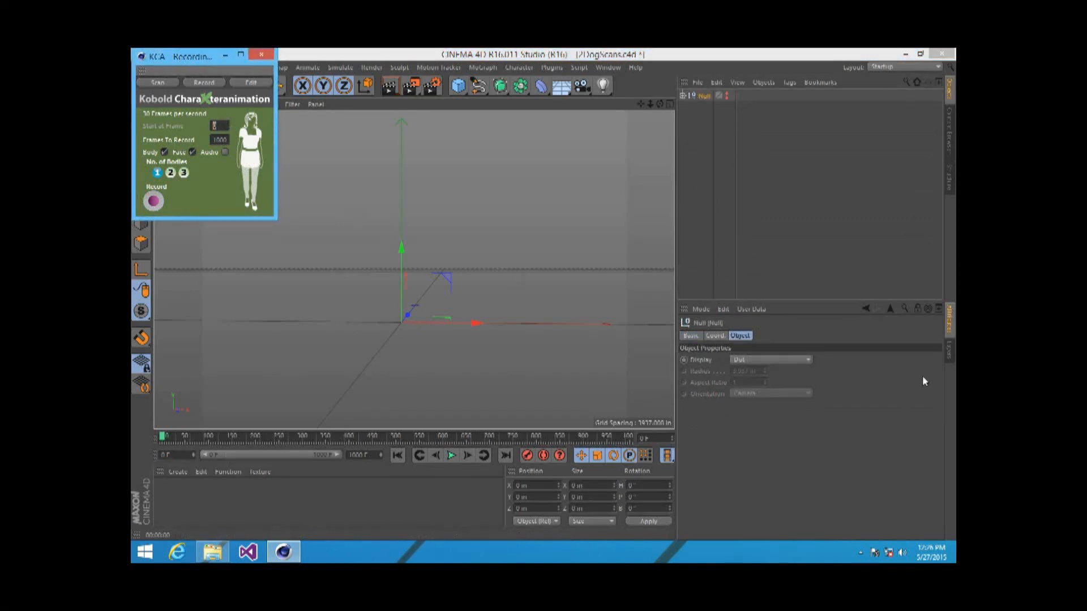
{"action": "type", "text": "100"}
{"action": "key", "text": "Return"}
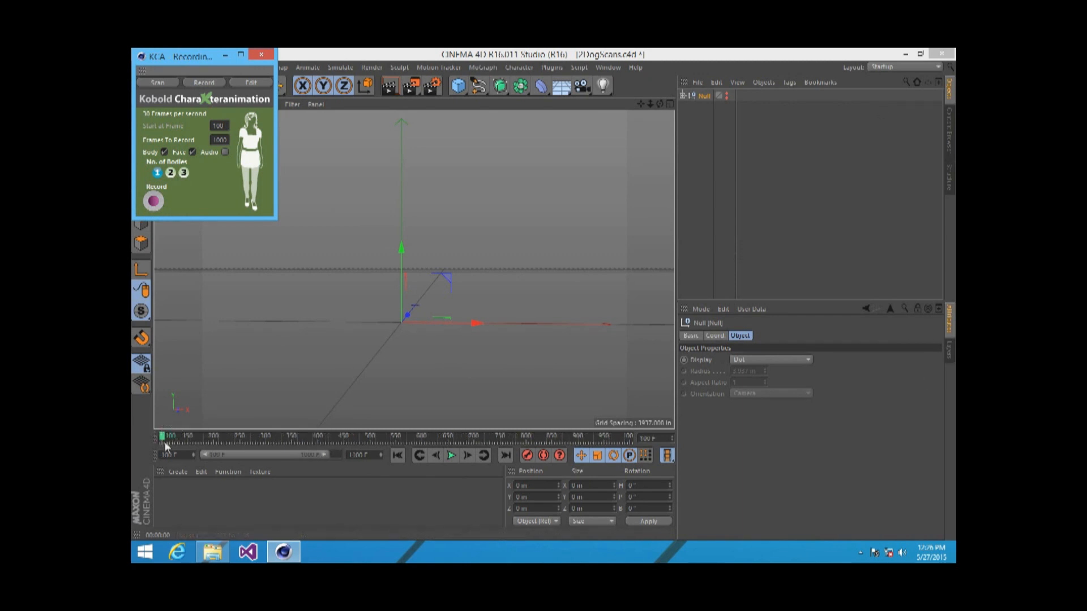
Step: Set Start at Frame to 0 and extend the timeline's preview range back to frame 0
{"action": "left_click_drag", "start_coordinate": [226, 126], "coordinate": [174, 136]}
{"action": "type", "text": "0"}
{"action": "key", "text": "Return"}
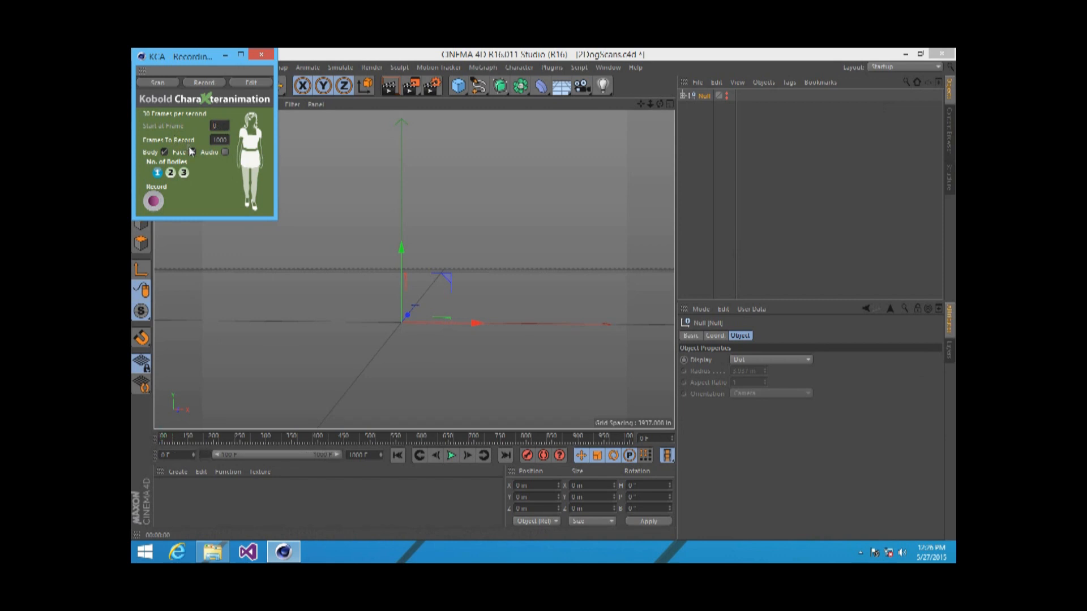
{"action": "left_click", "coordinate": [220, 460]}
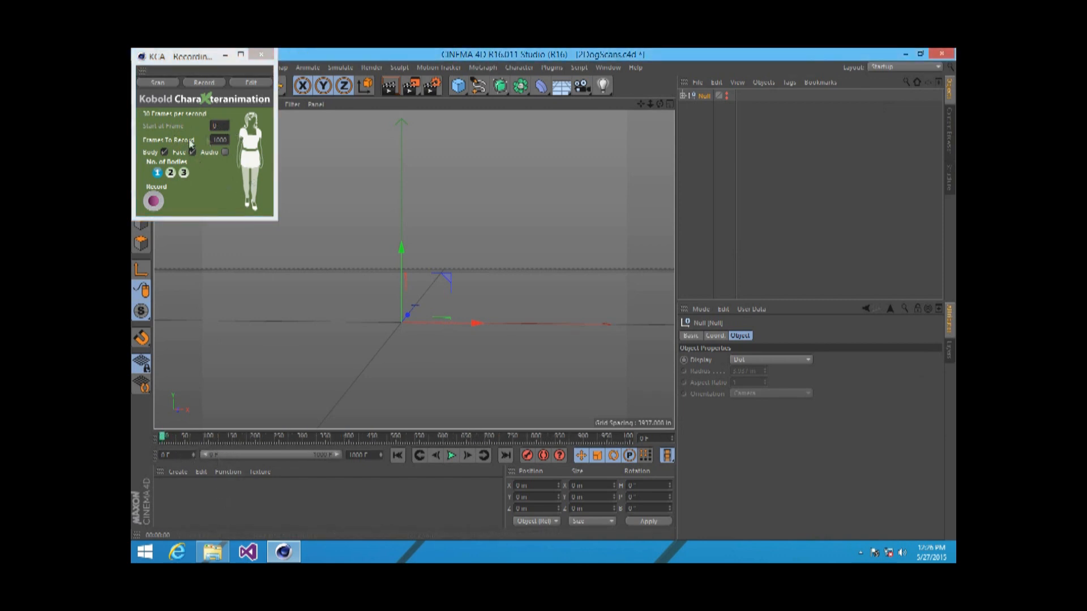
Step: Set Frames To Record to 2000 and stretch the timeline's preview range over frames 0 to 2000
{"action": "left_click", "coordinate": [220, 140]}
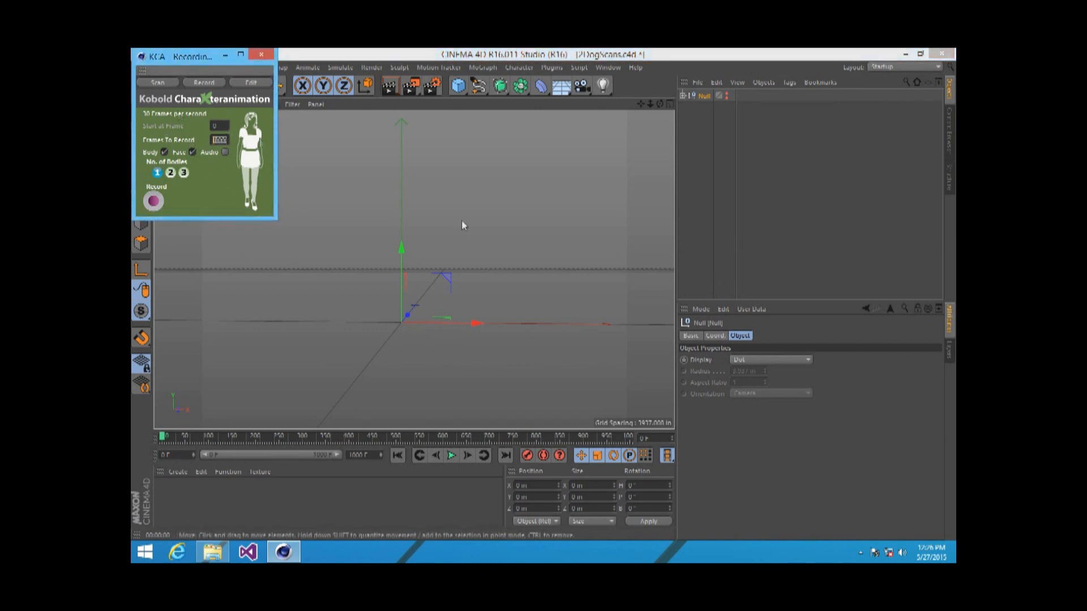
{"action": "type", "text": "2"}
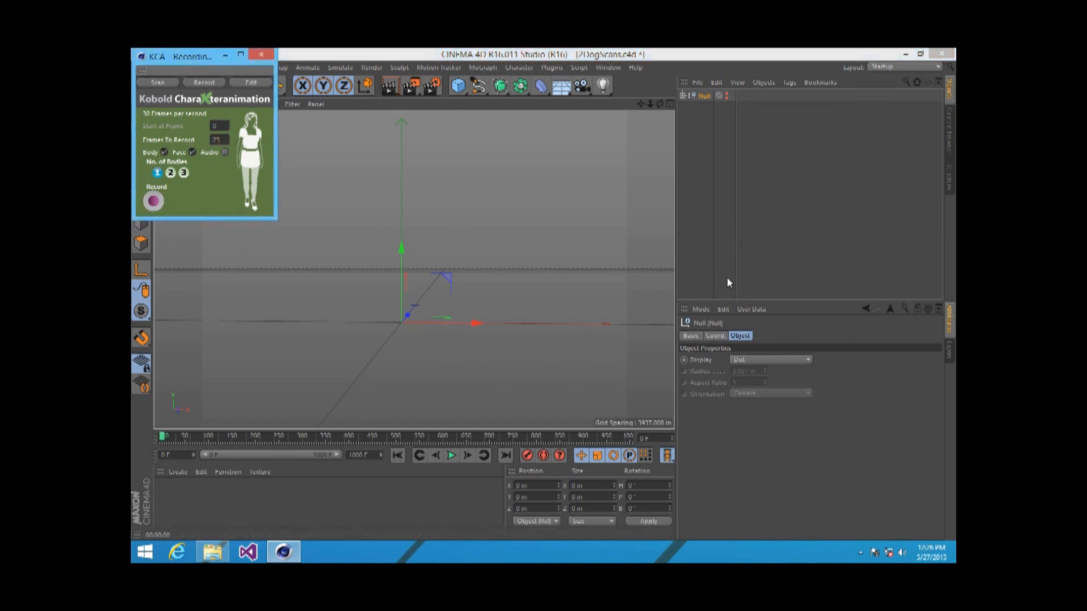
{"action": "type", "text": "000"}
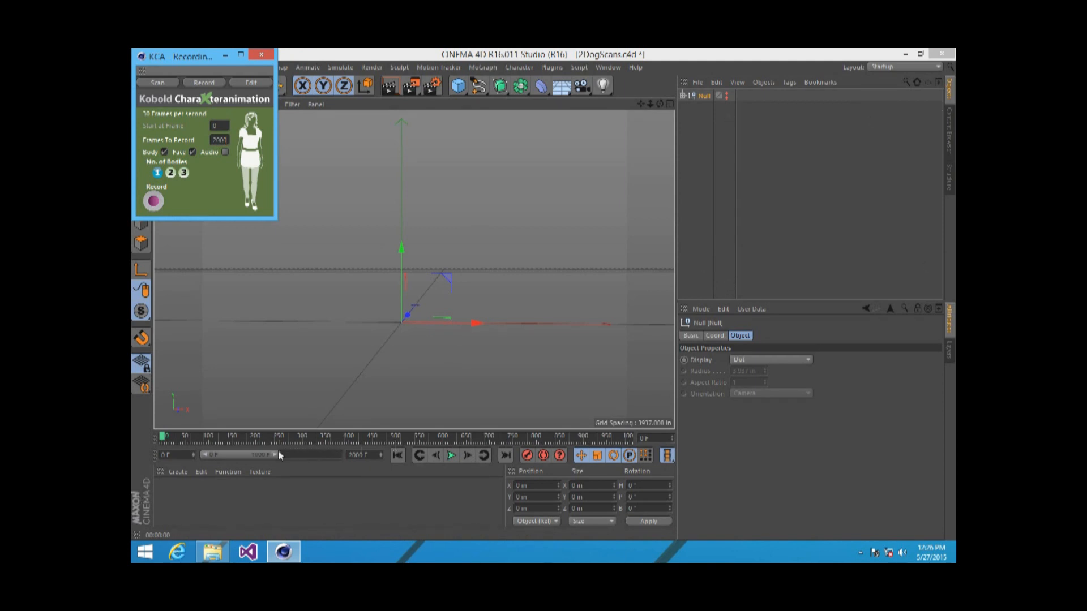
{"action": "left_click_drag", "start_coordinate": [271, 454], "coordinate": [370, 450]}
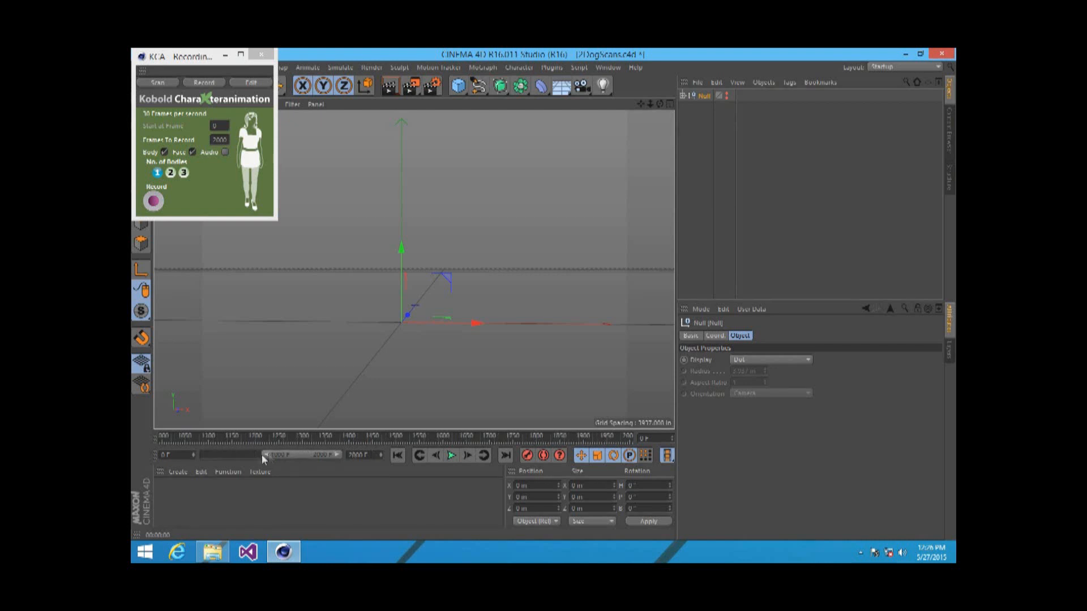
{"action": "left_click_drag", "start_coordinate": [264, 455], "coordinate": [179, 447]}
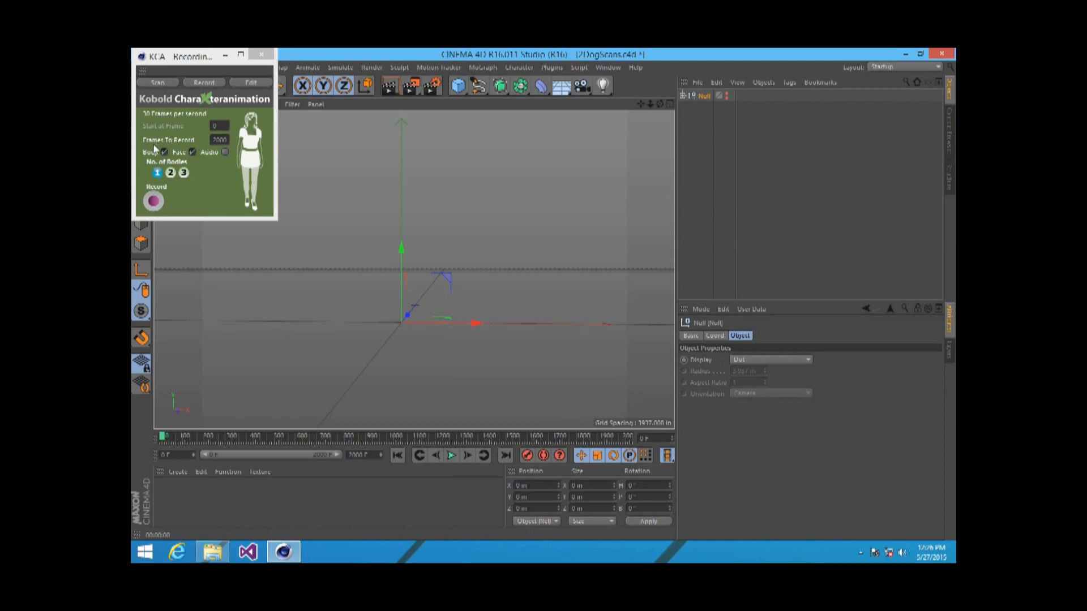
Step: Configure the recording with Face off, Body on, Audio on and three bodies
{"action": "left_click", "coordinate": [193, 152]}
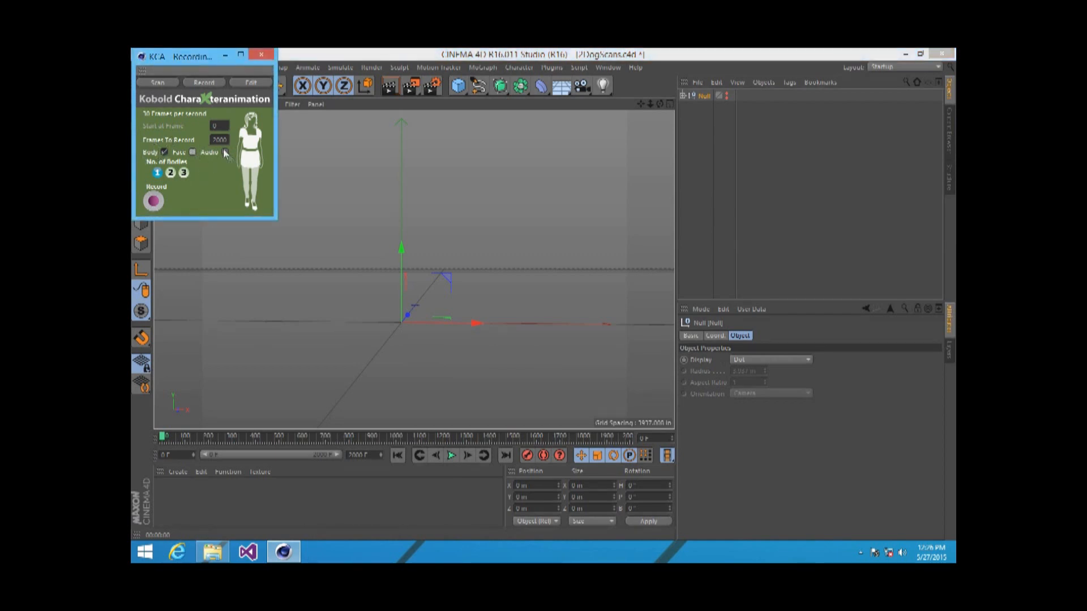
{"action": "left_click", "coordinate": [165, 152]}
{"action": "left_click", "coordinate": [164, 153]}
{"action": "left_click", "coordinate": [226, 152]}
{"action": "left_click", "coordinate": [184, 172]}
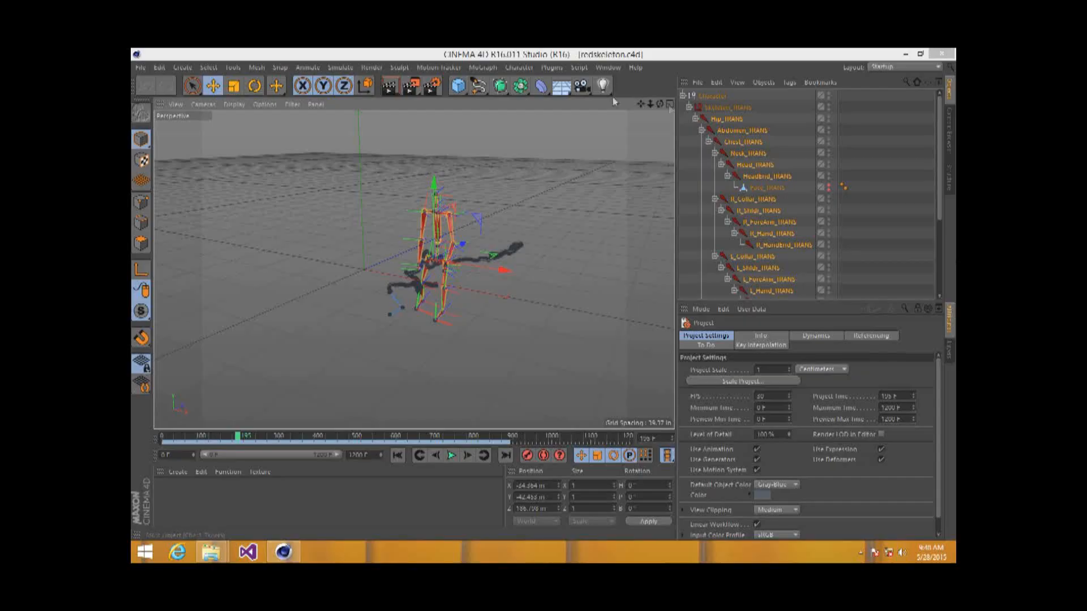
Step: Open KCA Recording Room V2 for the red skeleton scene and activate the edit controller for skeleton 1
{"action": "left_click", "coordinate": [551, 67]}
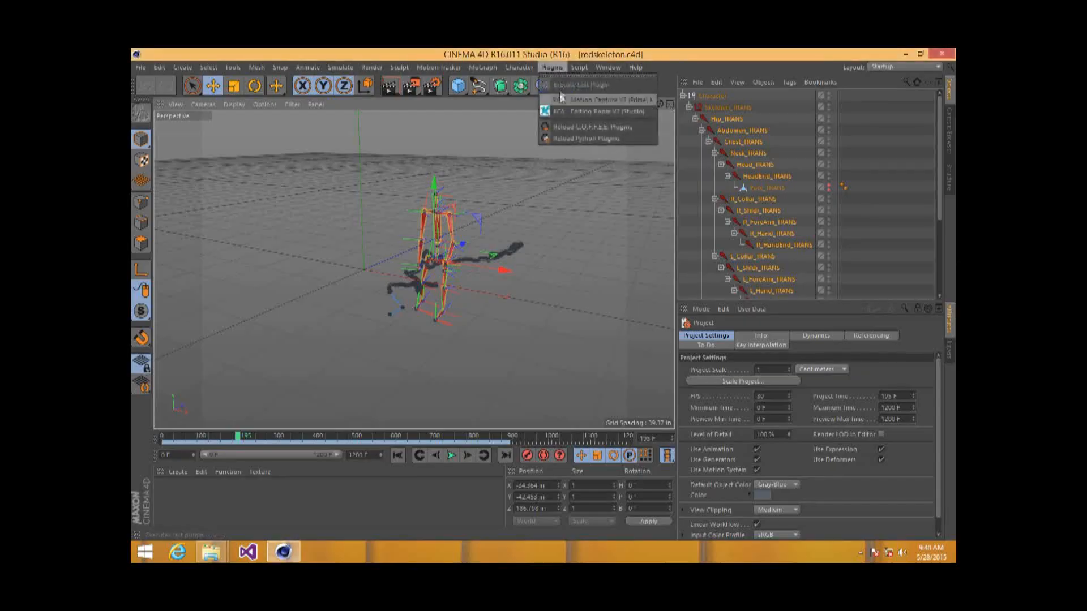
{"action": "mouse_move", "coordinate": [560, 97]}
{"action": "left_click", "coordinate": [677, 110]}
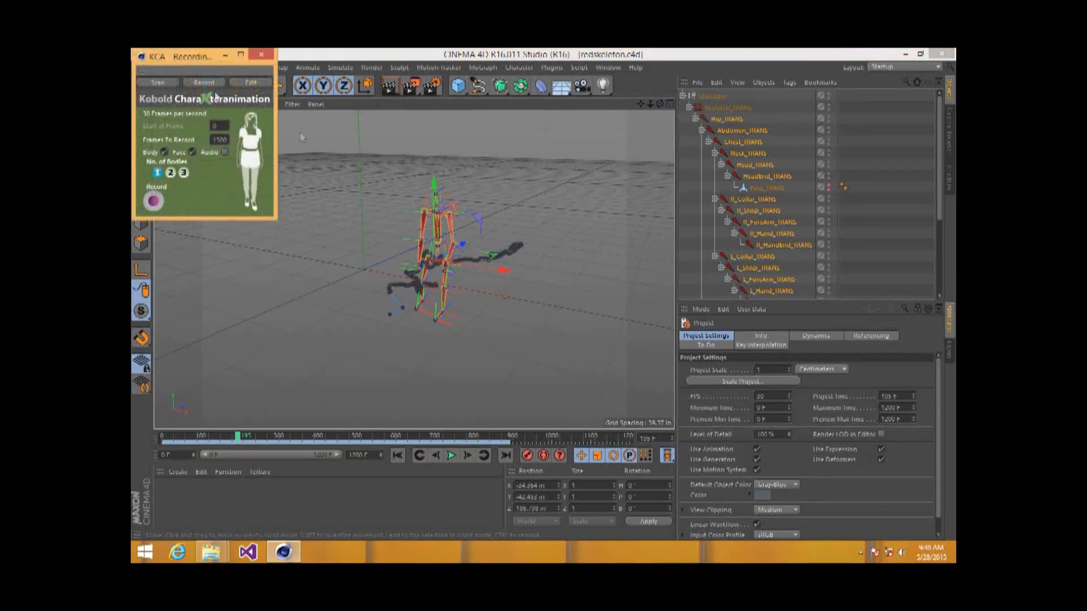
{"action": "left_click", "coordinate": [251, 83]}
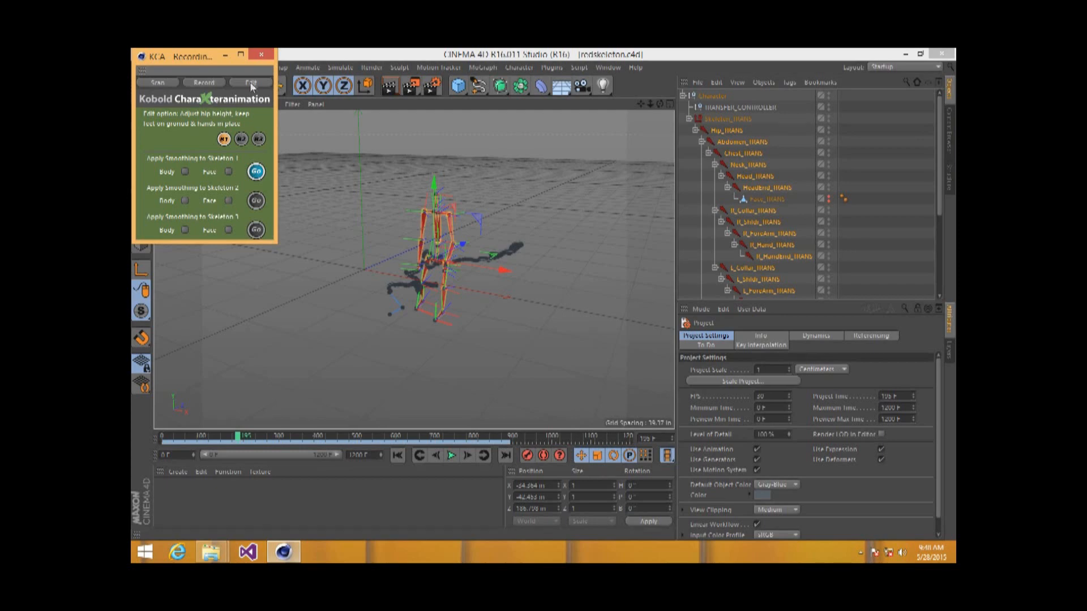
{"action": "left_click", "coordinate": [222, 140]}
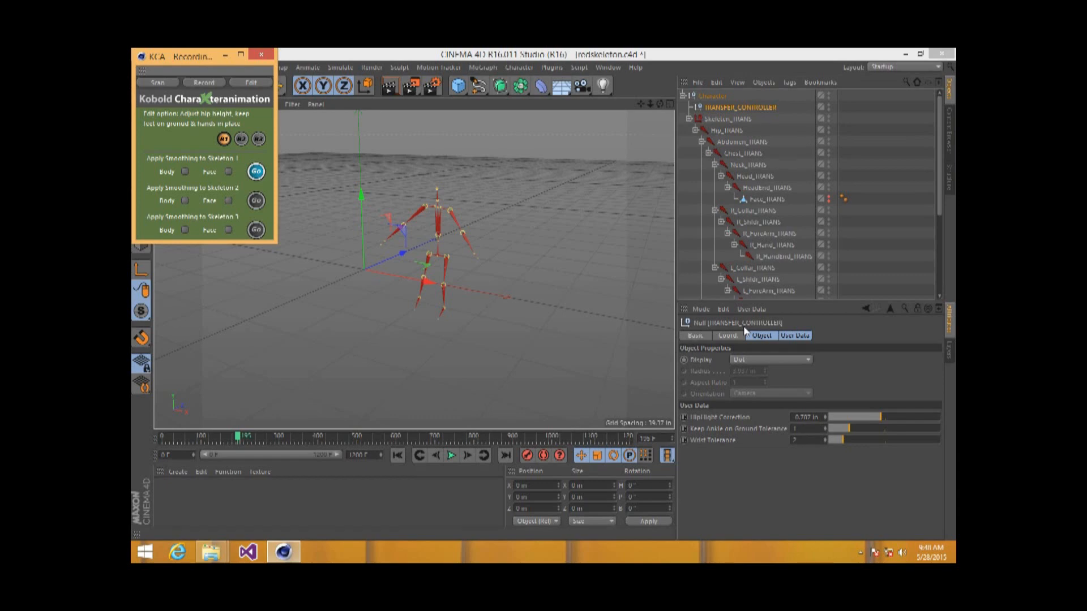
Step: Show the skeleton in the full-size side view and play part of its walking animation
{"action": "left_click", "coordinate": [670, 103]}
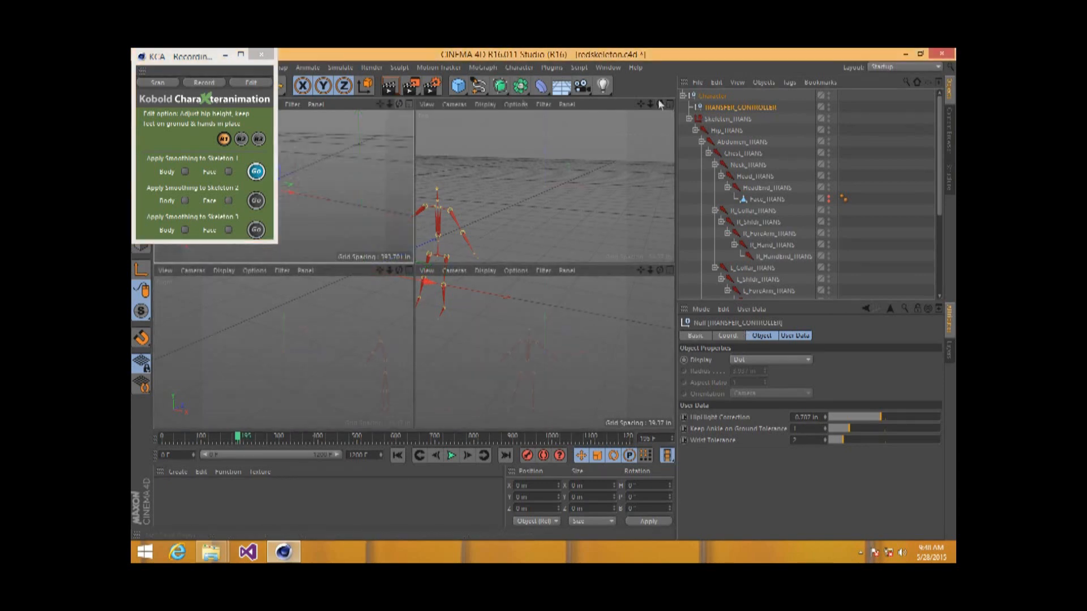
{"action": "left_click", "coordinate": [408, 270]}
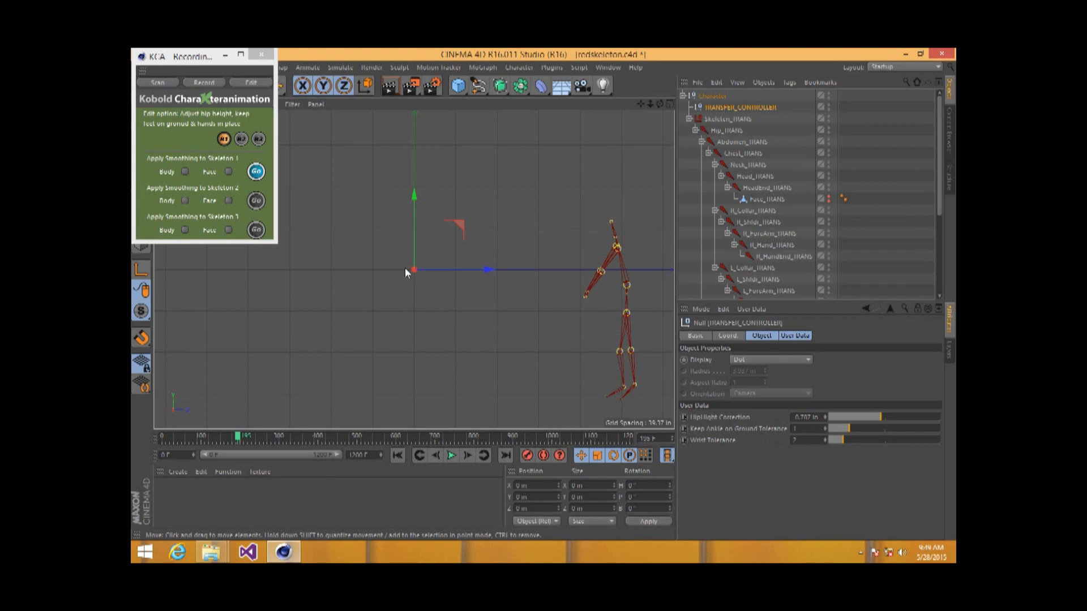
{"action": "left_click", "coordinate": [451, 456]}
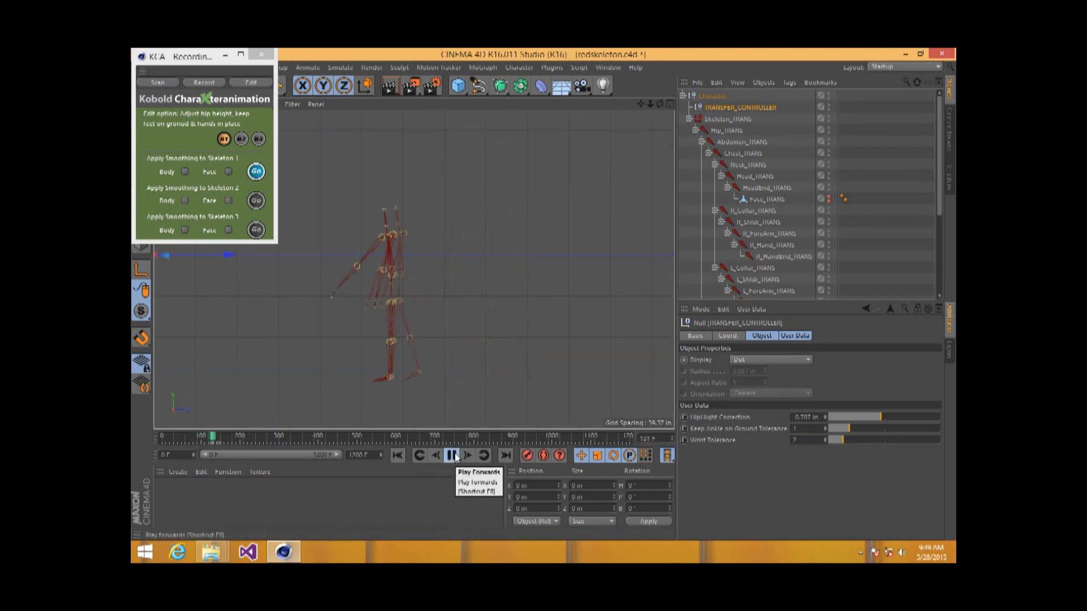
{"action": "left_click", "coordinate": [452, 456]}
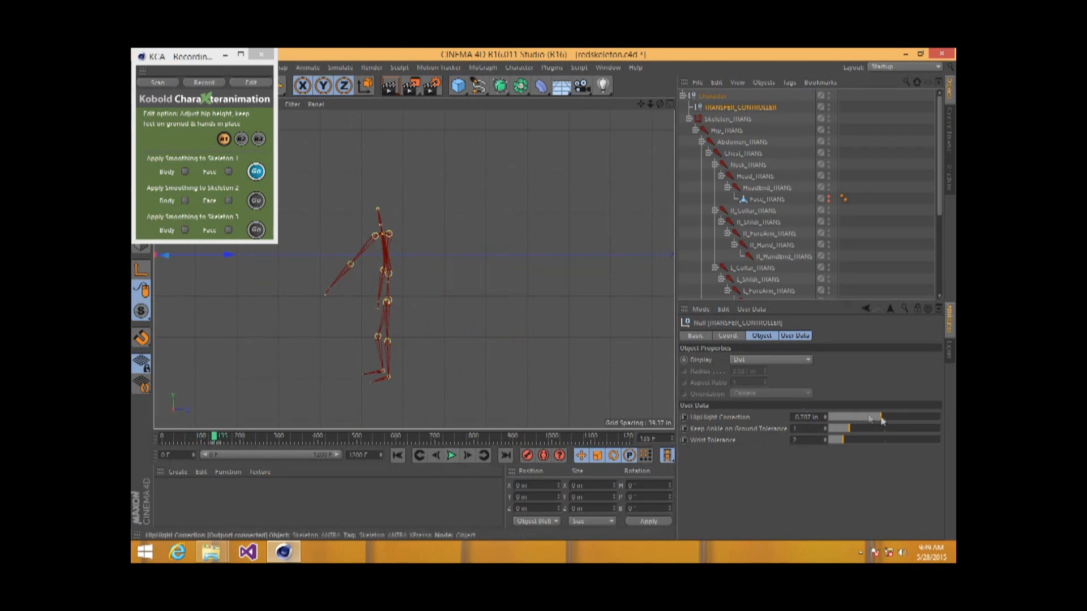
Step: Adjust the transfer controller's hip height correction to about -4.8 in, checking the skeleton's pose at several frames
{"action": "left_click_drag", "start_coordinate": [881, 416], "coordinate": [815, 417]}
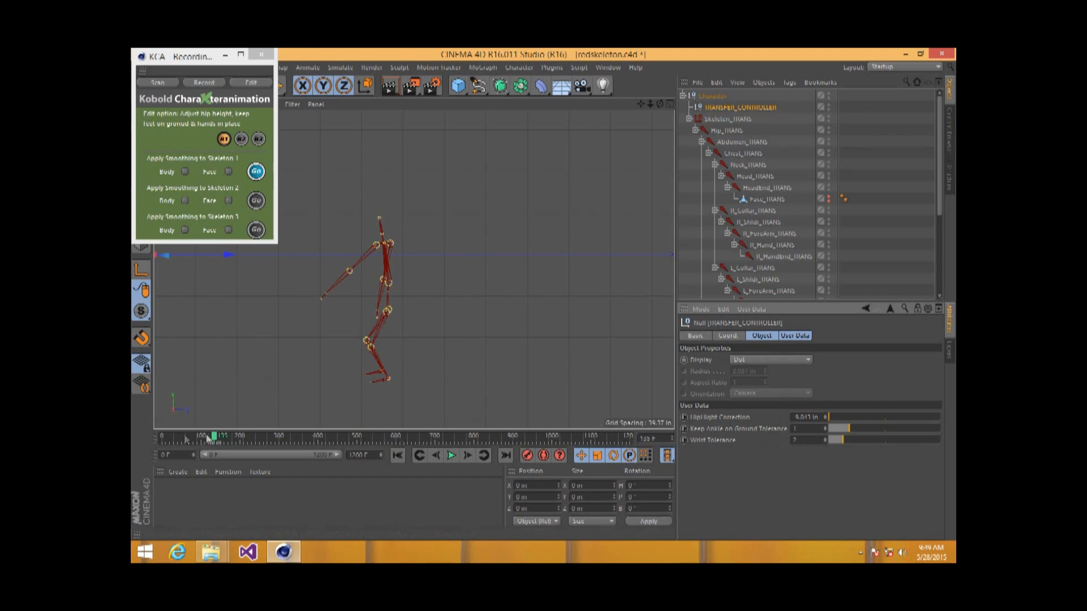
{"action": "left_click_drag", "start_coordinate": [210, 437], "coordinate": [201, 436]}
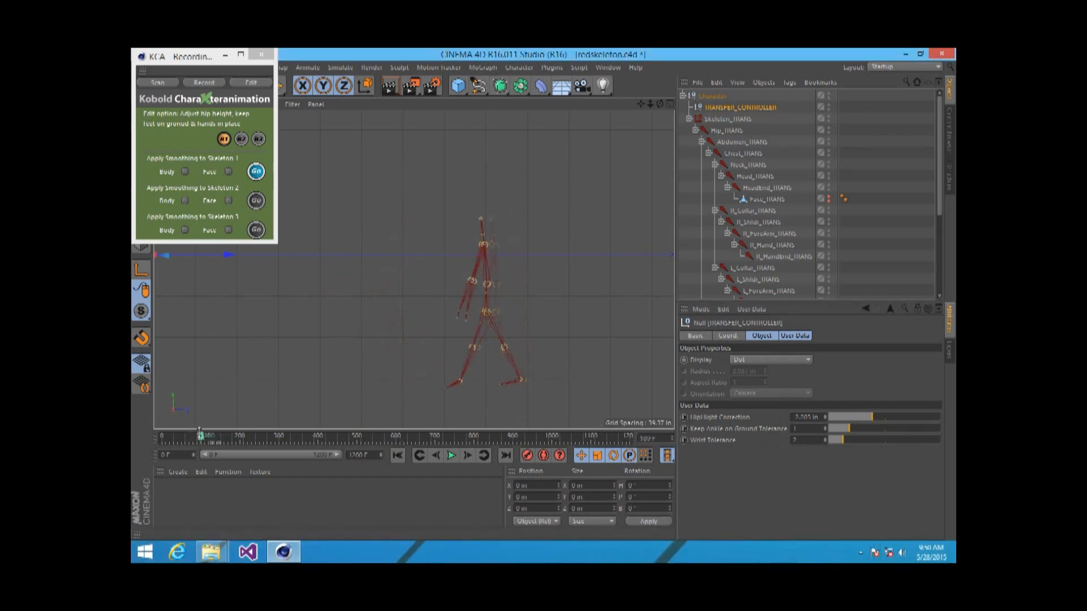
{"action": "left_click_drag", "start_coordinate": [868, 417], "coordinate": [856, 419]}
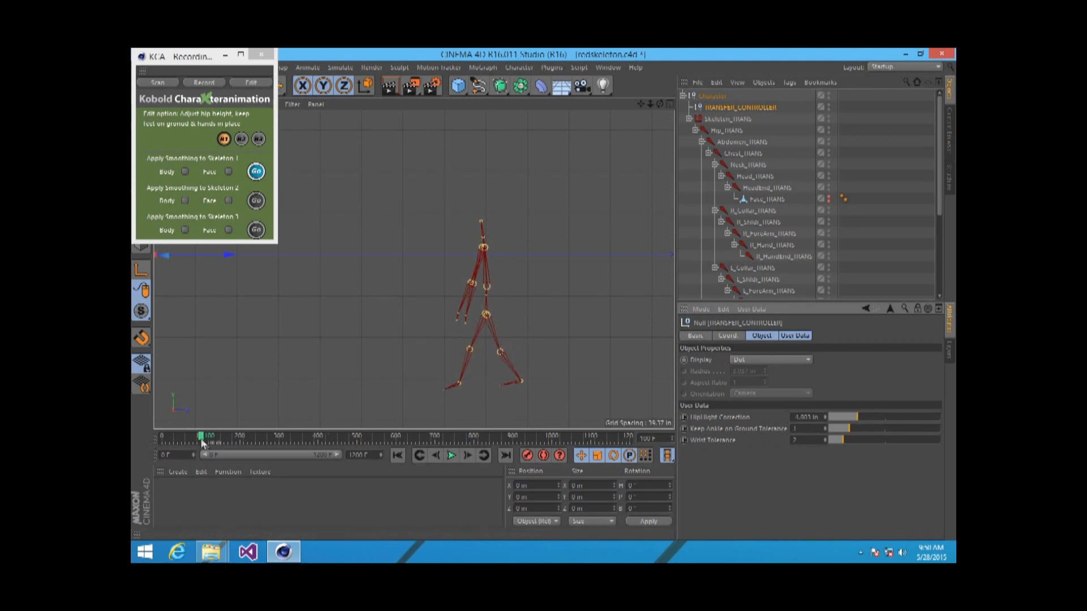
{"action": "mouse_move", "coordinate": [203, 437]}
{"action": "left_mouse_down"}
{"action": "mouse_move", "coordinate": [180, 439]}
{"action": "mouse_move", "coordinate": [223, 444]}
{"action": "mouse_move", "coordinate": [213, 442]}
{"action": "left_mouse_up"}
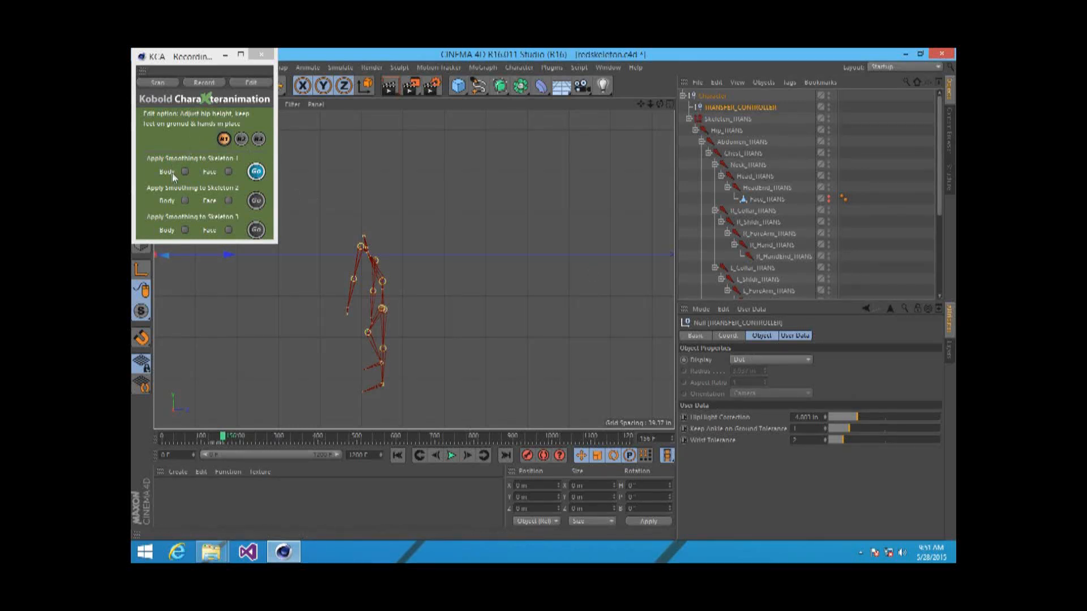
Step: Turn on Body smoothing for skeleton 1 and preview the walking animation from the start of the timeline
{"action": "left_click", "coordinate": [162, 438]}
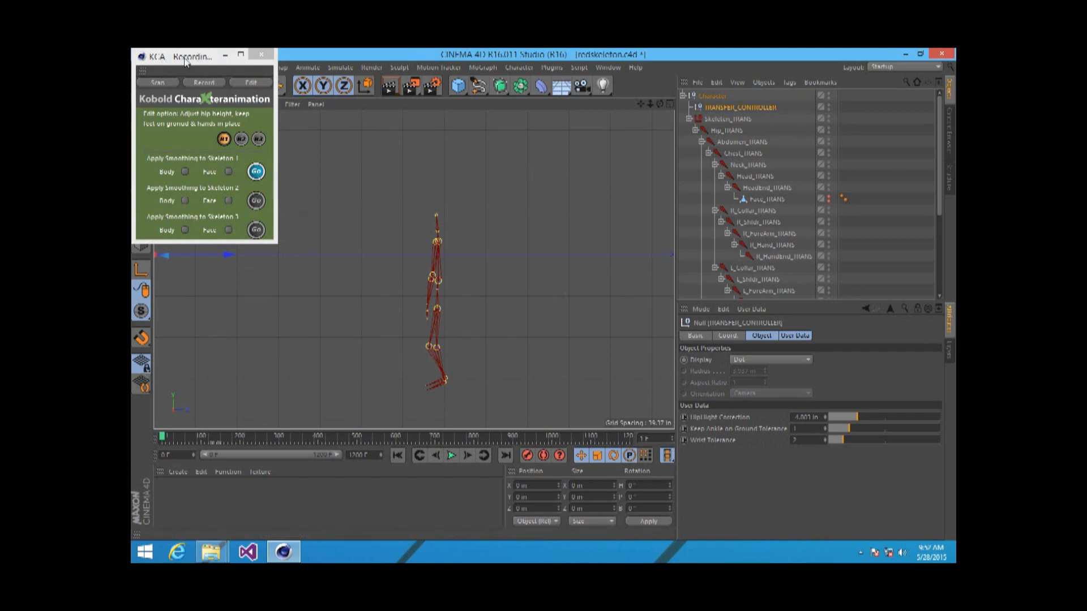
{"action": "left_click_drag", "start_coordinate": [185, 62], "coordinate": [189, 89]}
{"action": "left_click", "coordinate": [451, 456]}
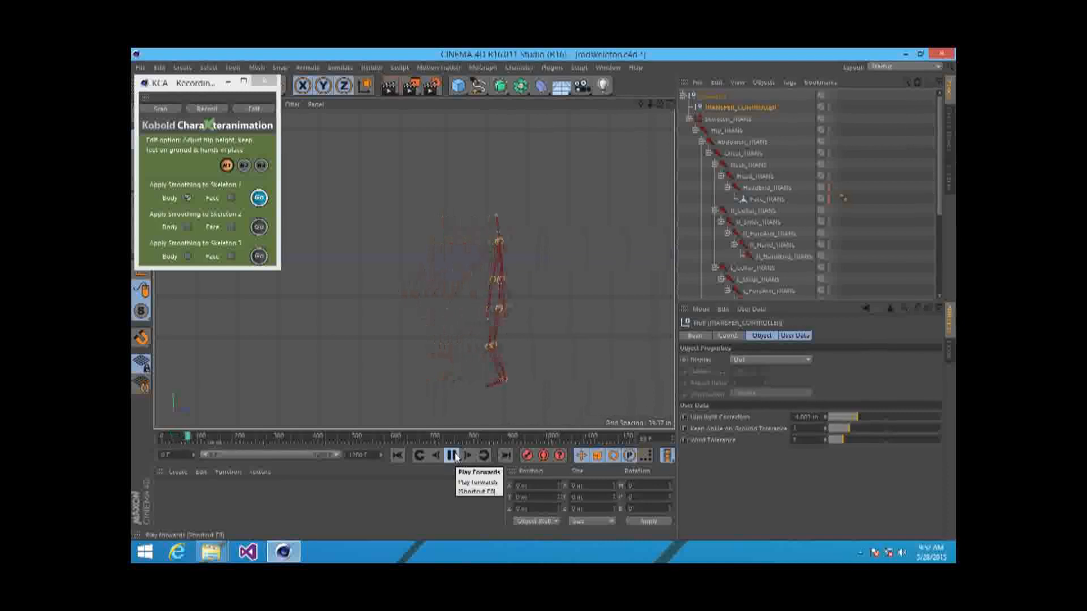
{"action": "left_click", "coordinate": [452, 455]}
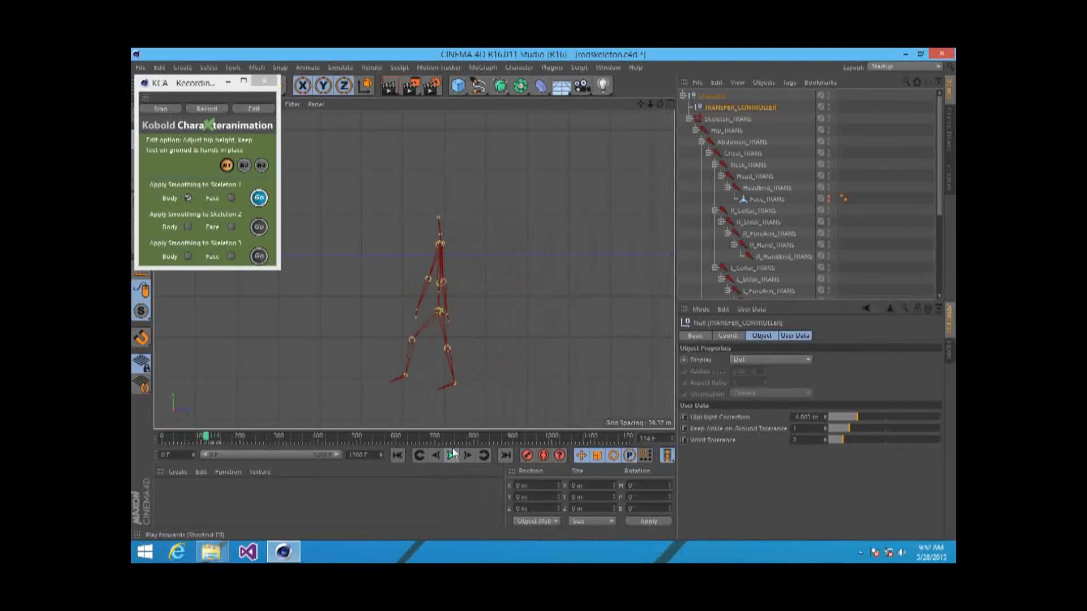
Step: Return to frame 0, apply the body smoothing to skeleton 1 and play the smoothed animation
{"action": "left_click", "coordinate": [161, 437]}
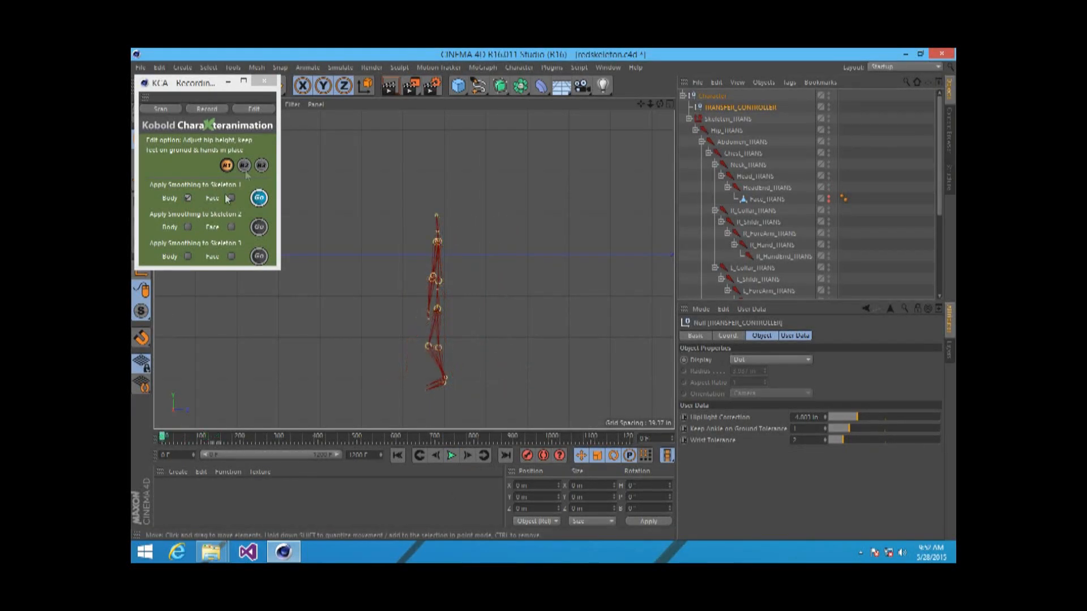
{"action": "left_click", "coordinate": [258, 198]}
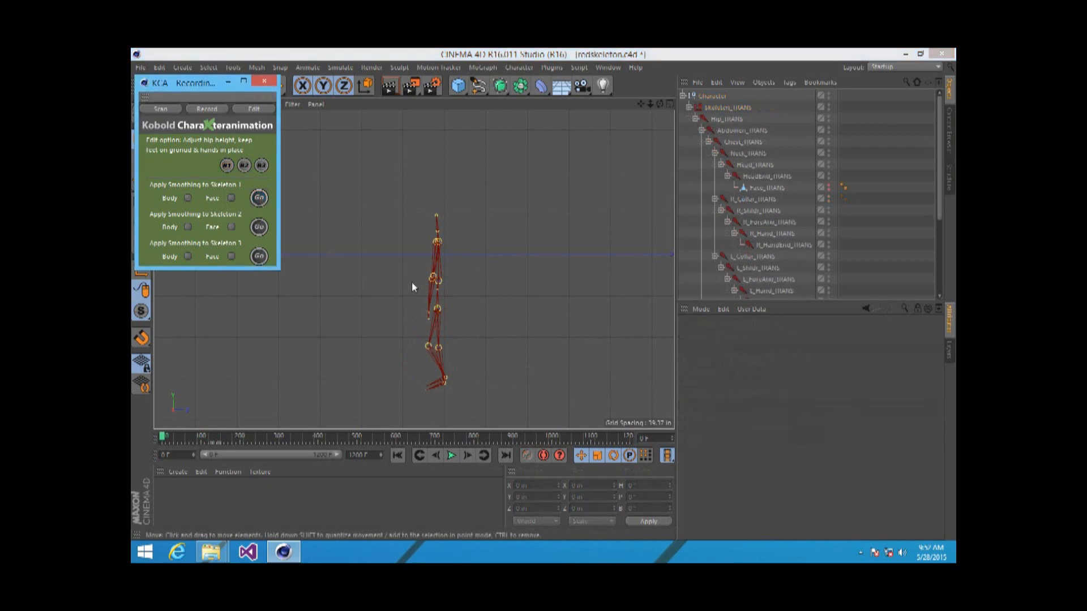
{"action": "left_click", "coordinate": [451, 456]}
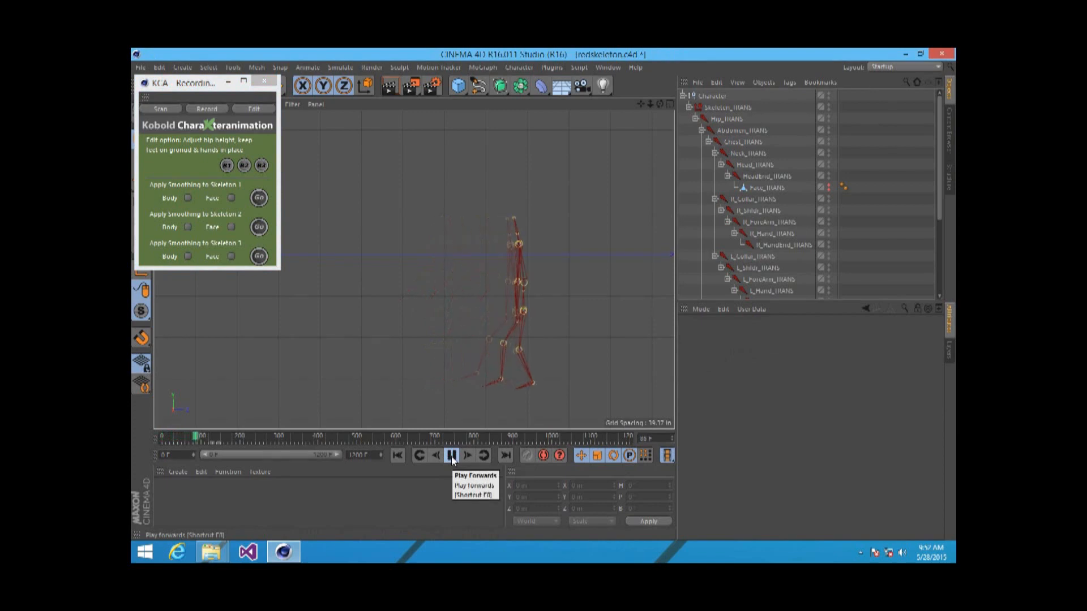
{"action": "left_click", "coordinate": [451, 456]}
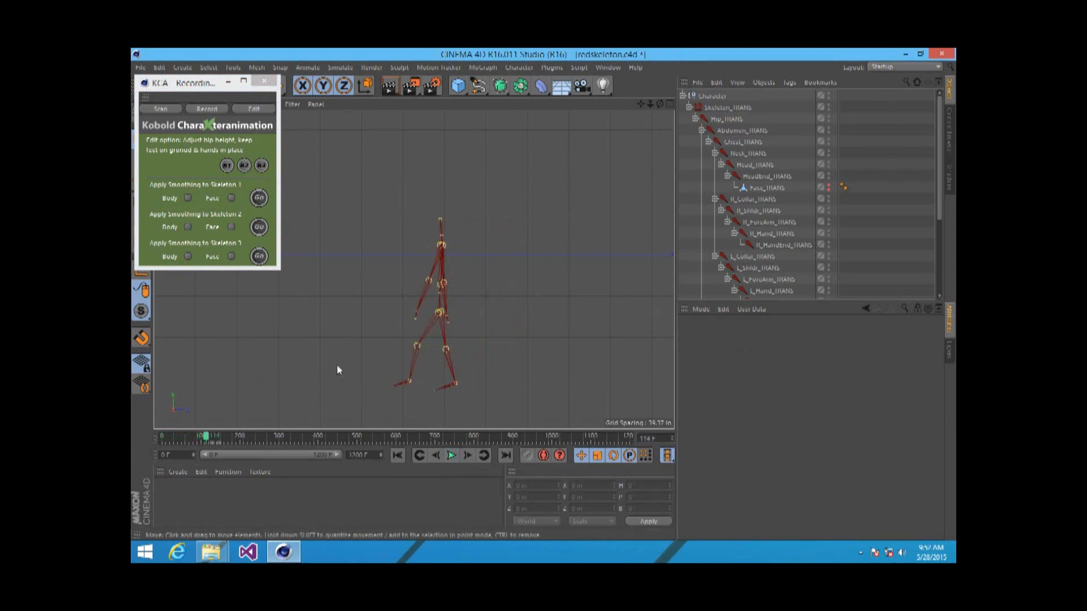